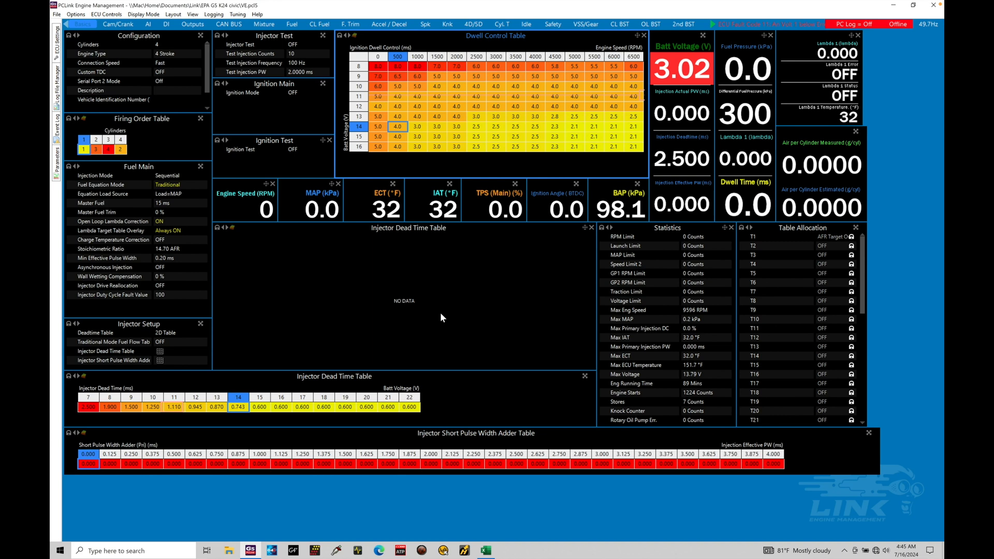
# Compare the Fuel Main settings with Fuel Table 1, highlighting its 0–1000 RPM low-load cells and the 3000–8000 RPM cells from 100 to 180 kPa.
pyautogui.click(293, 24)
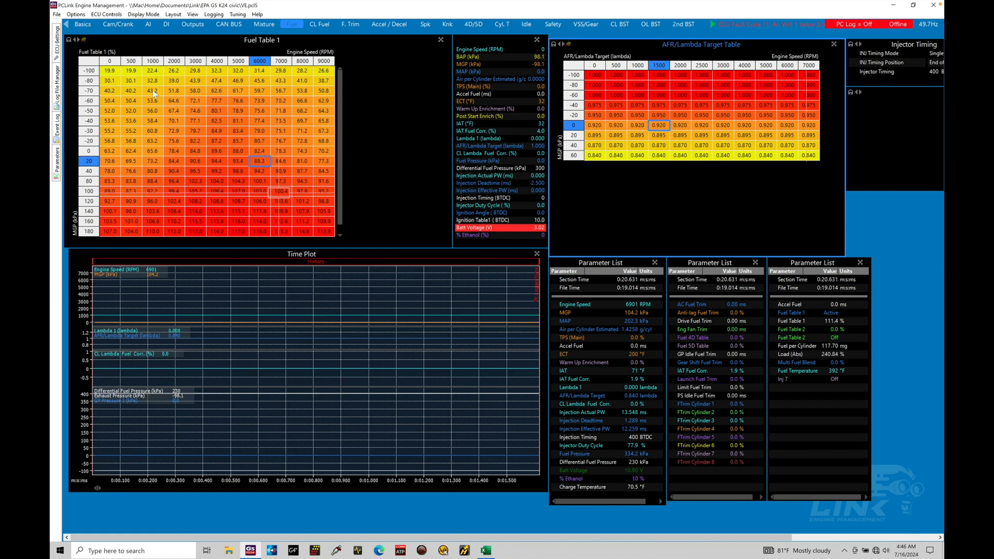
pyautogui.click(83, 24)
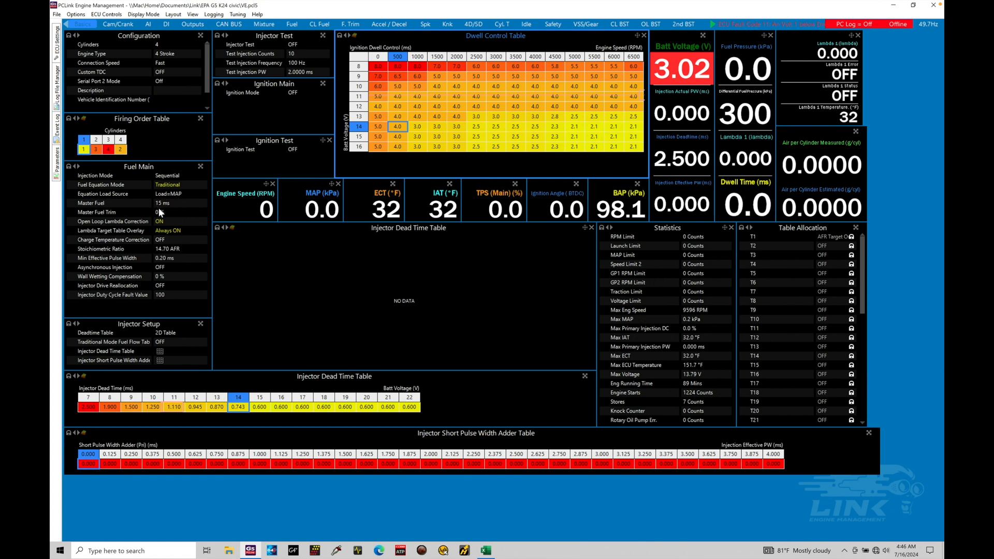
pyautogui.click(293, 25)
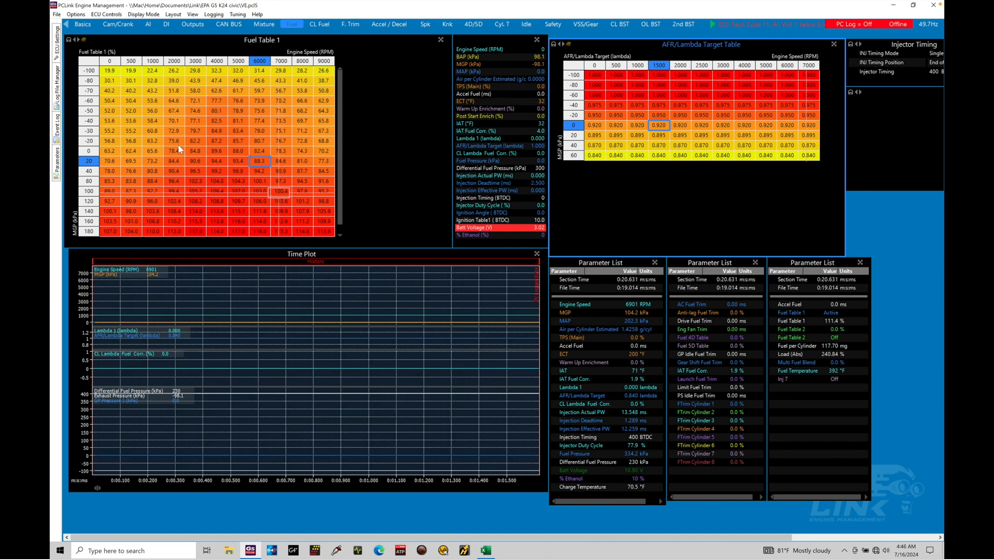
pyautogui.click(90, 26)
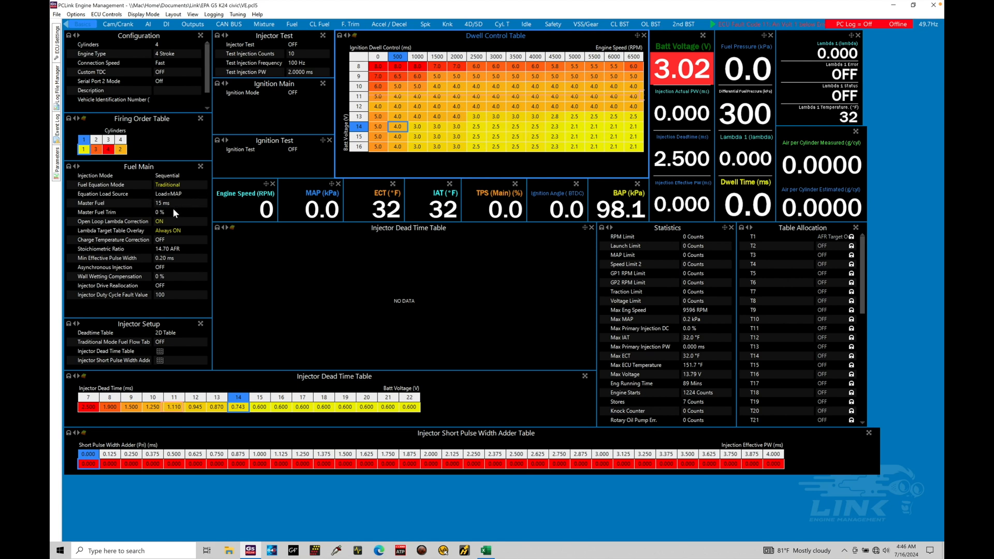
pyautogui.click(293, 25)
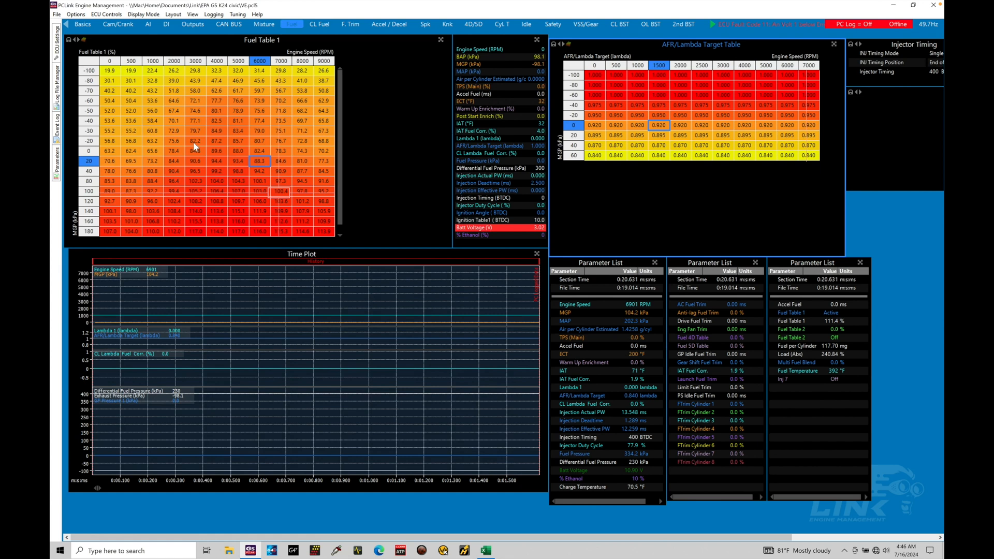
pyautogui.moveTo(114, 74); pyautogui.dragTo(155, 122)
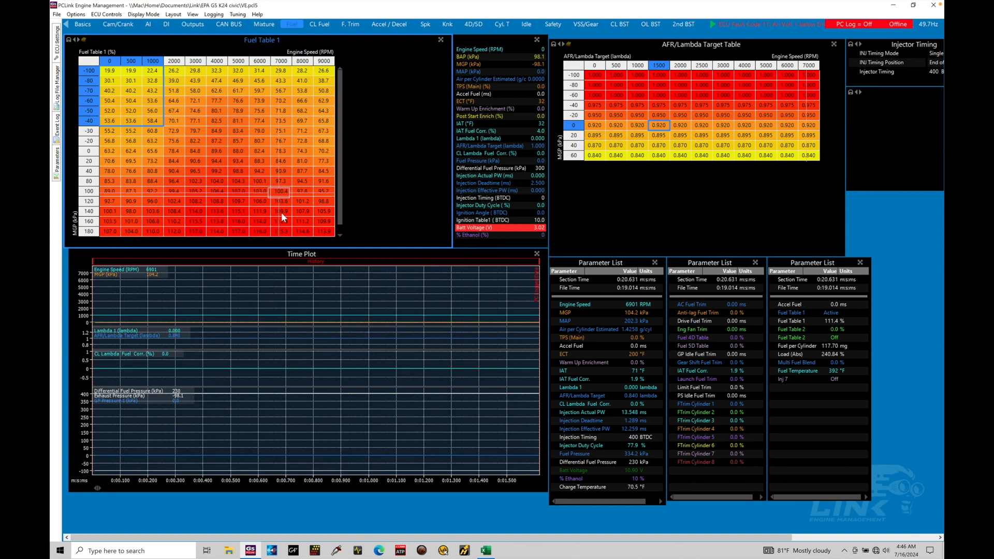
pyautogui.moveTo(195, 191); pyautogui.dragTo(295, 231)
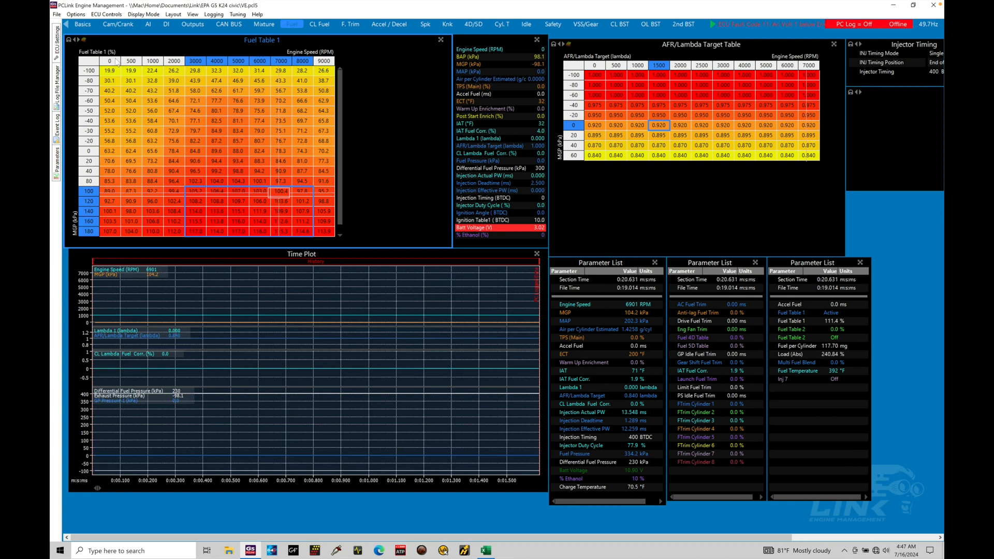
# Review the Master Fuel and Equation Load Source settings alongside the Fuel Table 1 values.
pyautogui.click(93, 24)
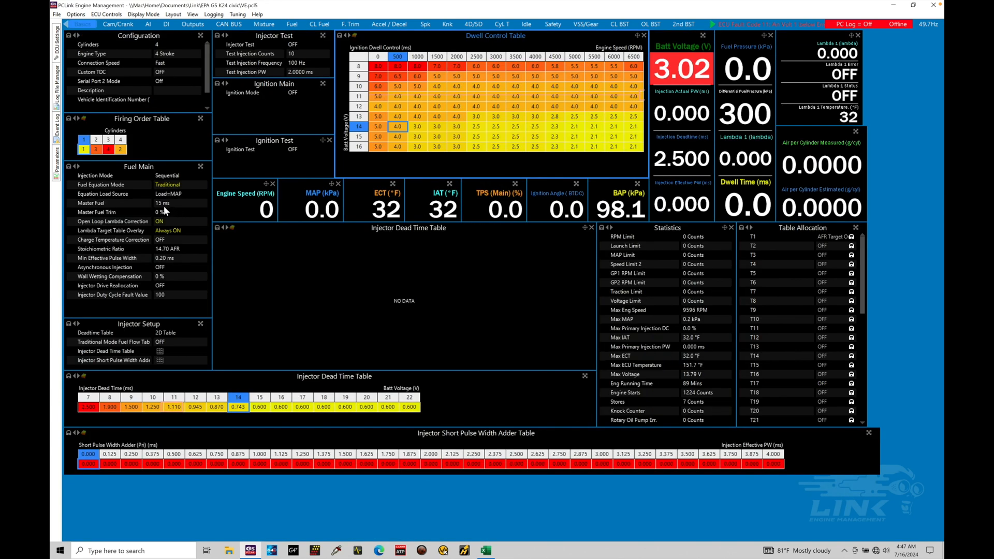
pyautogui.click(299, 24)
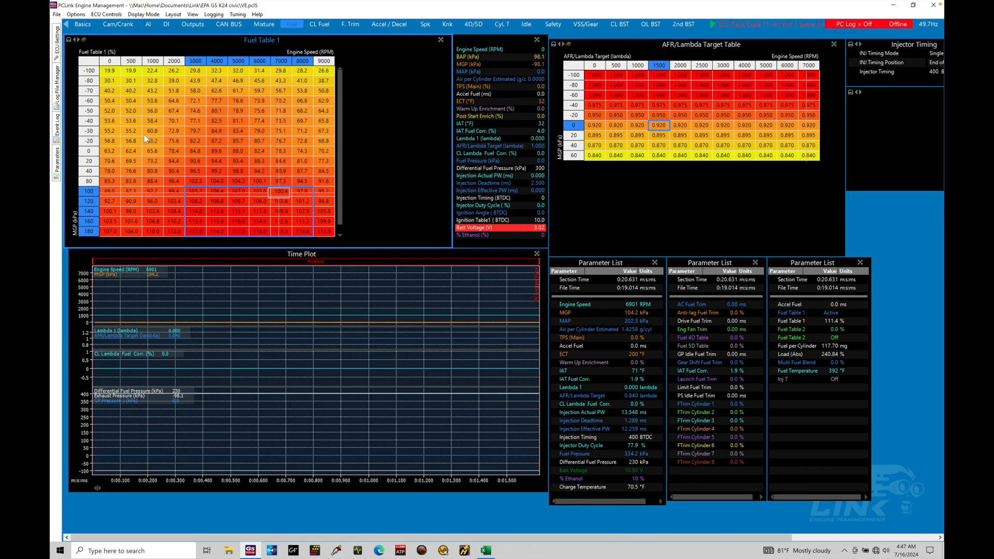
pyautogui.click(83, 24)
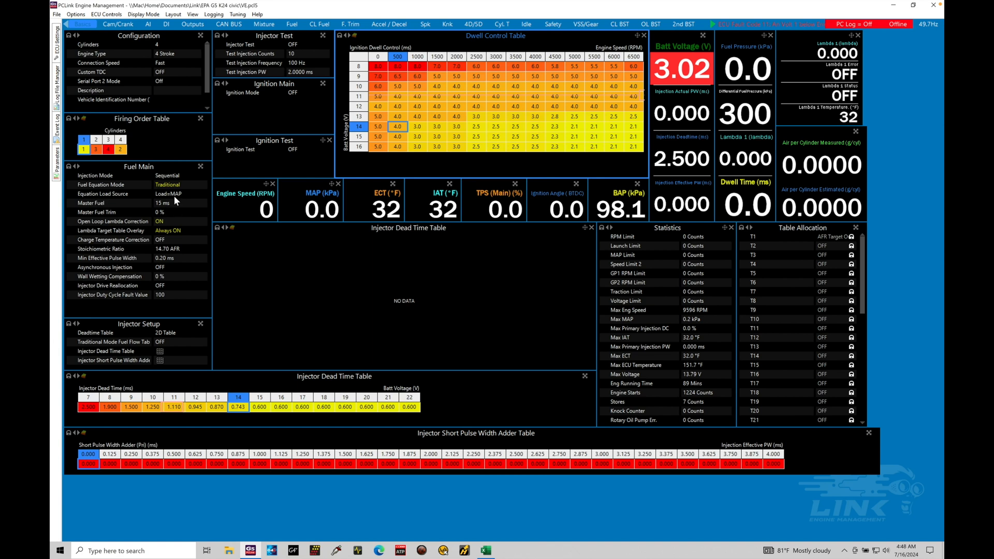
pyautogui.click(292, 24)
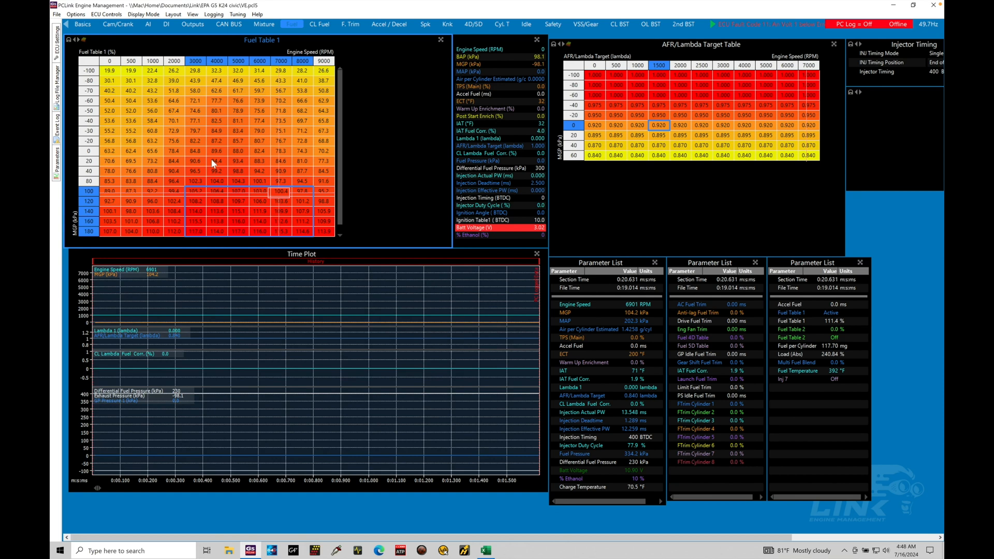
# Check the Excel calculator's barometric pressure and injector latency inputs against PCLink's BAP reading and the Injector Dead Time Table at 14 V.
pyautogui.click(486, 550)
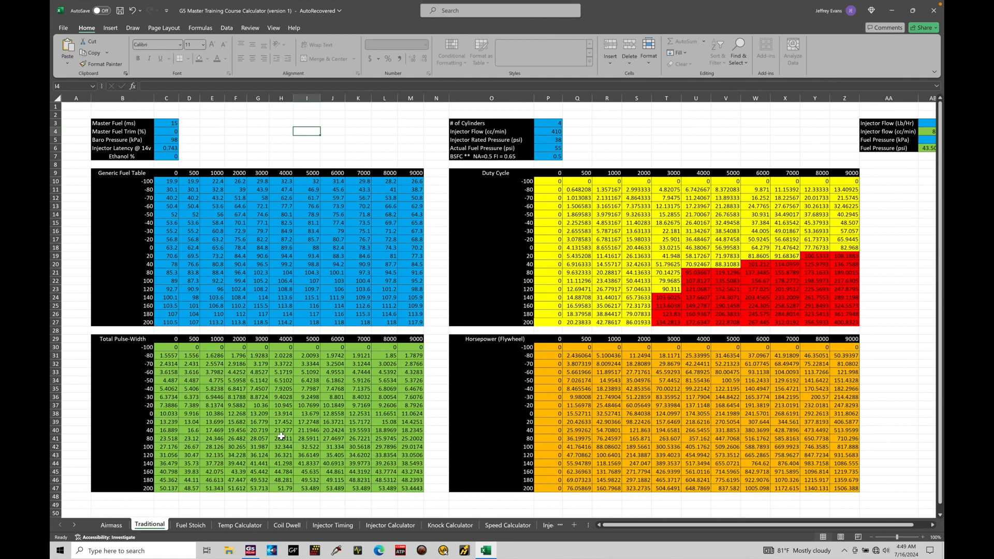
pyautogui.click(250, 550)
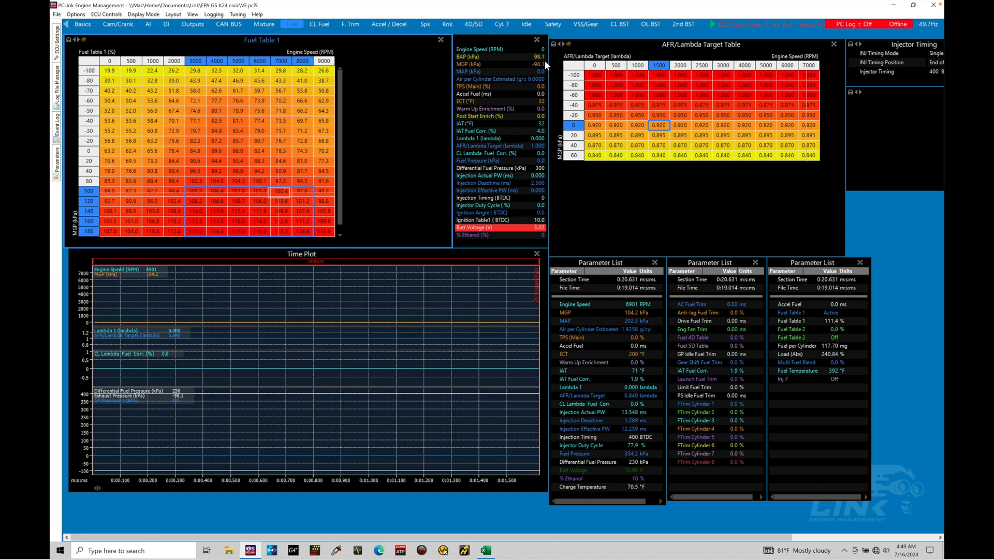
pyautogui.click(485, 550)
pyautogui.click(174, 141)
pyautogui.click(175, 148)
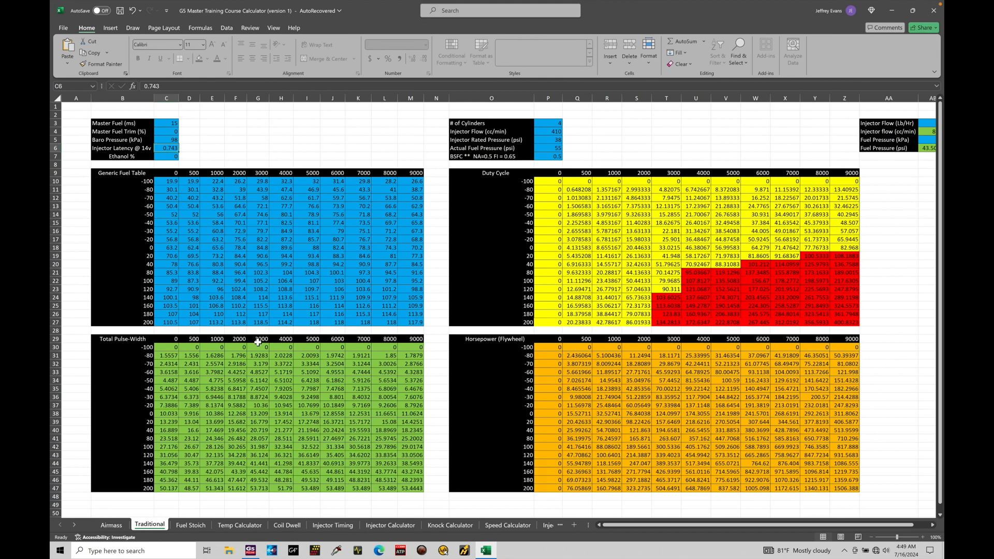
pyautogui.click(250, 550)
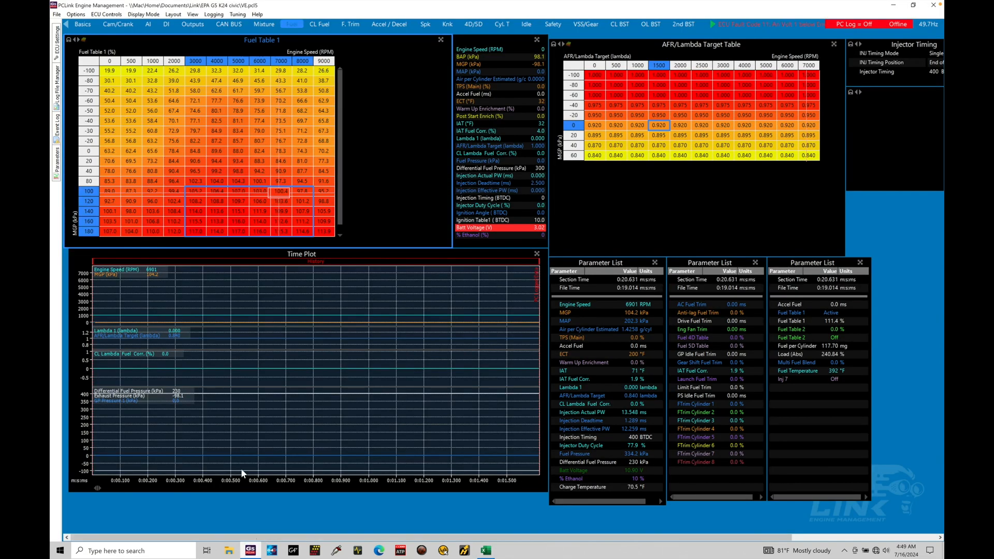
pyautogui.click(83, 24)
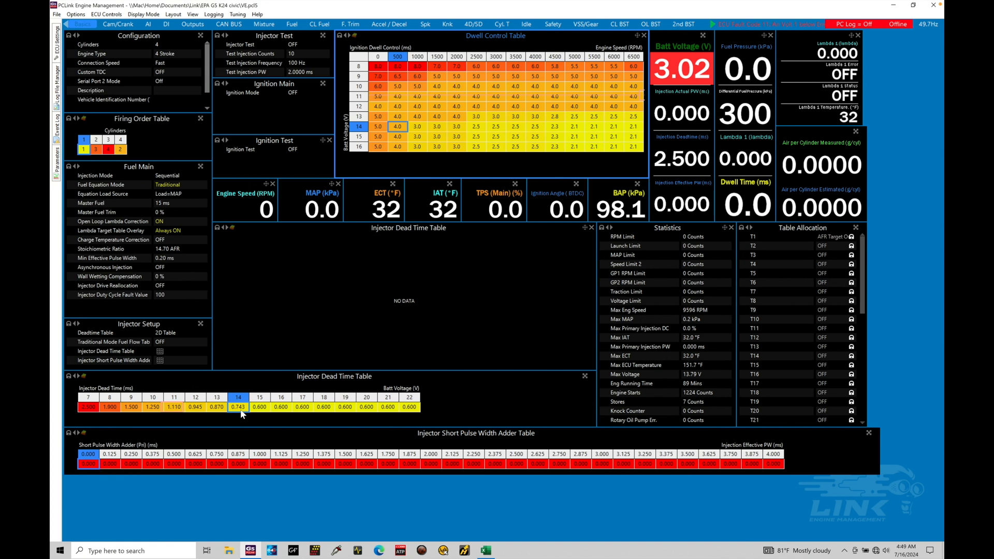
# Switch to the Excel calculator and set Ethanol % to 10 on the Traditional sheet.
pyautogui.click(486, 550)
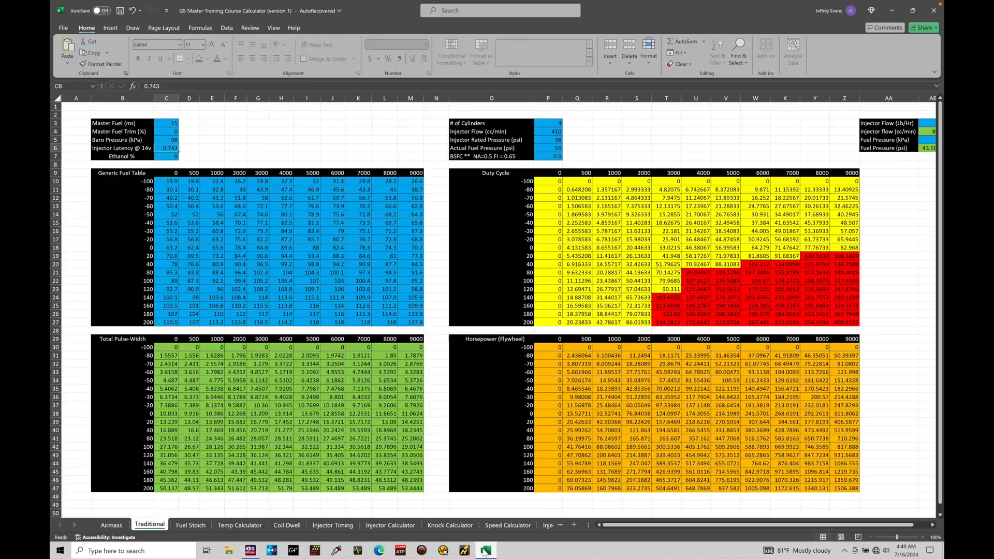
pyautogui.click(166, 157)
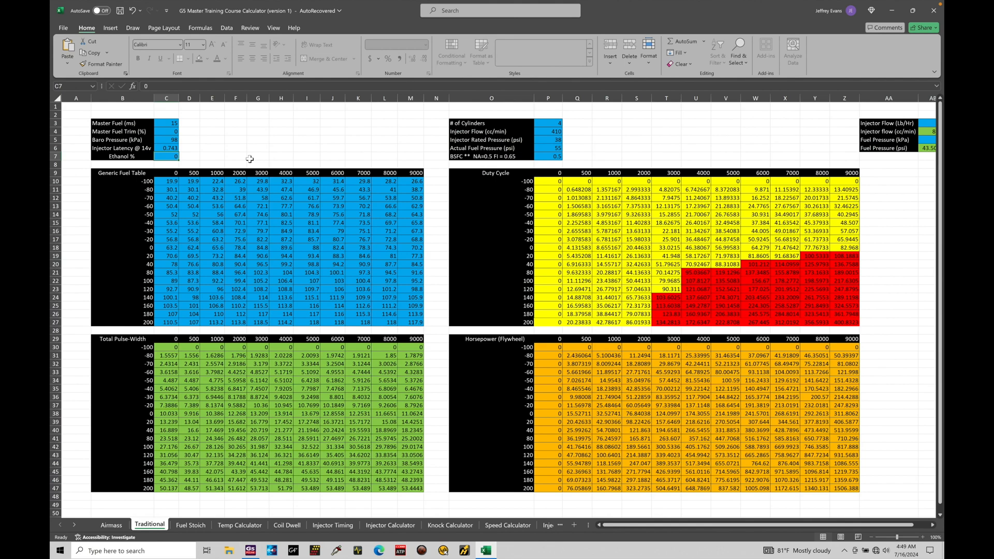
pyautogui.write('1')
pyautogui.press('Return')
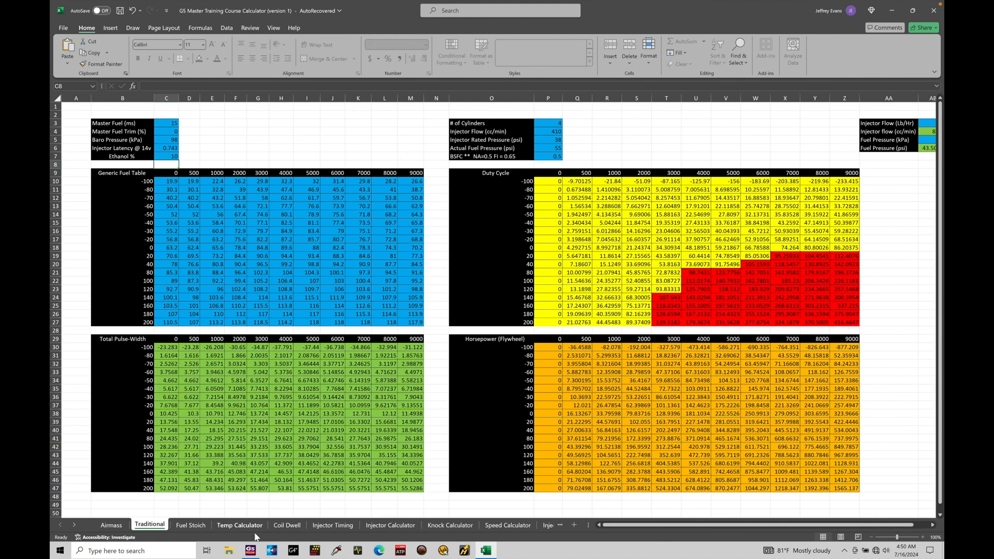
# Switch to PCLink and import Table Set-Up.lte into Fuel Table 1 from the Traditional Fuel Mode calibrations folder in the Desktop's G5 Course Packet.
pyautogui.click(251, 550)
pyautogui.click(295, 24)
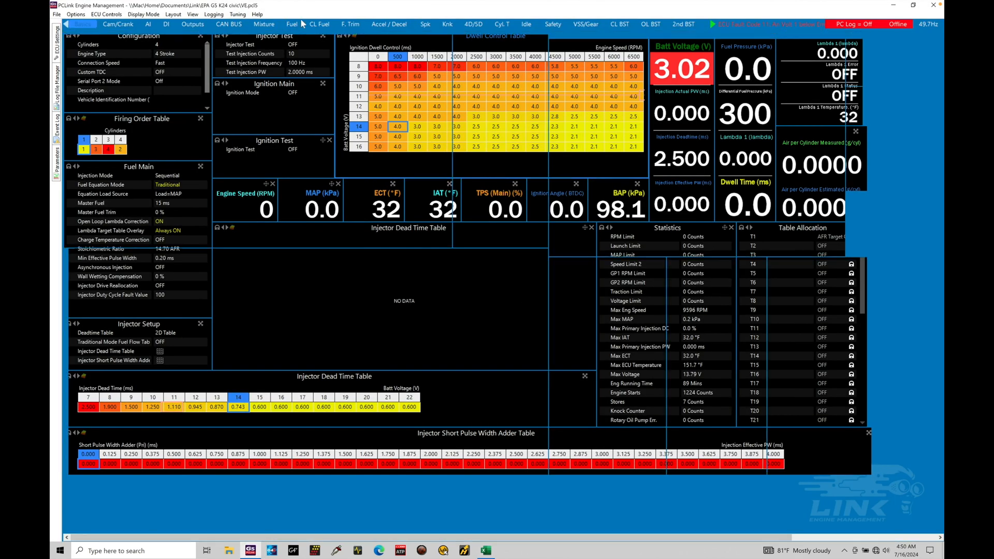
pyautogui.click(201, 134)
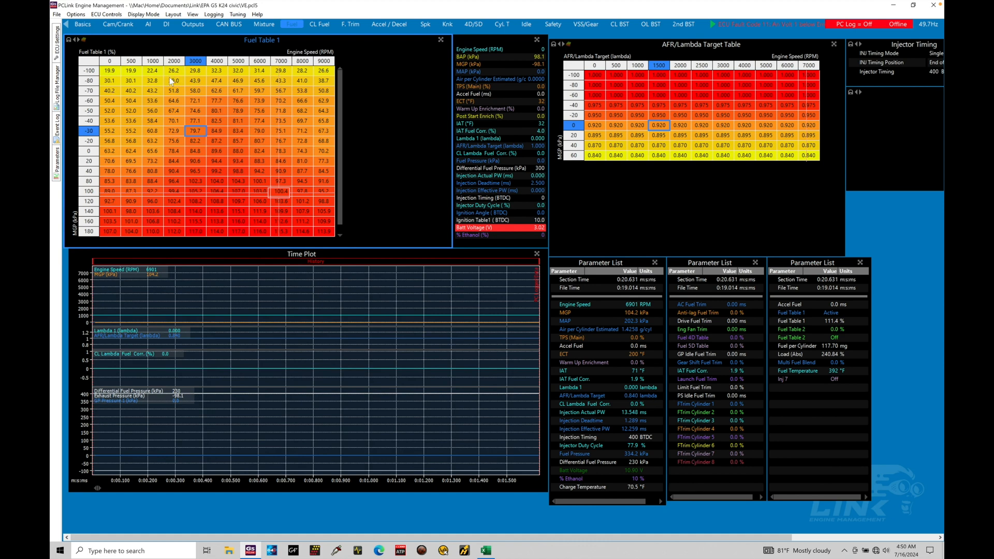
pyautogui.rightClick(196, 71)
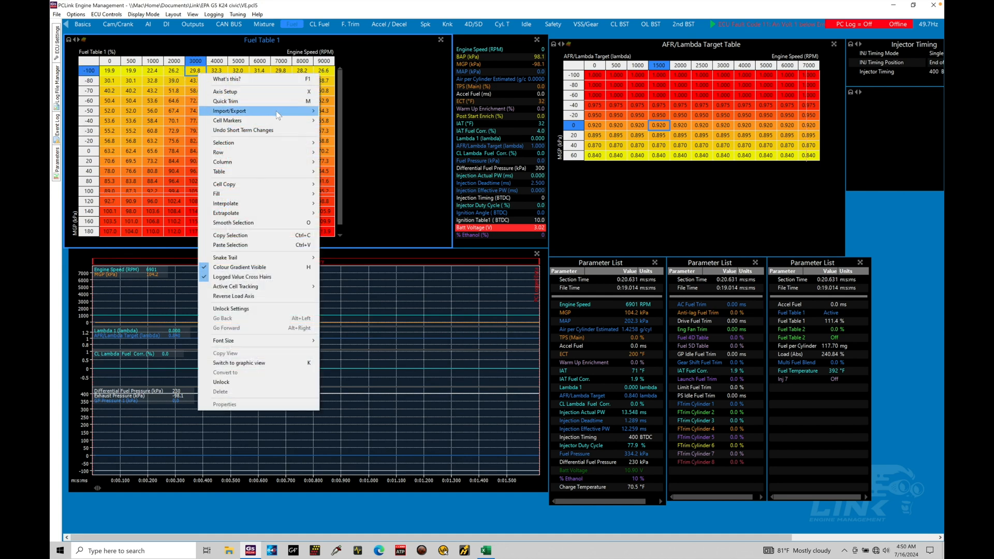
pyautogui.moveTo(278, 116)
pyautogui.click(367, 133)
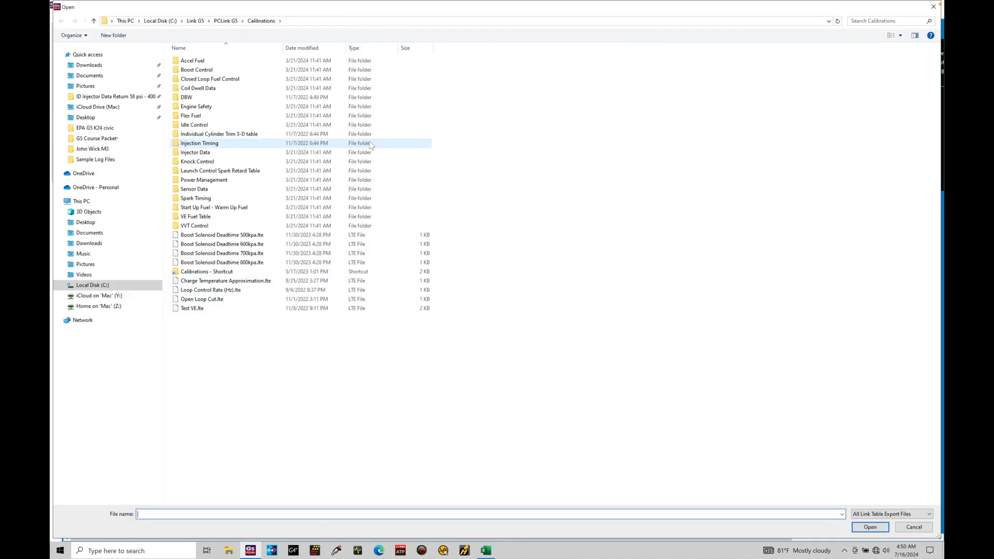
pyautogui.click(119, 118)
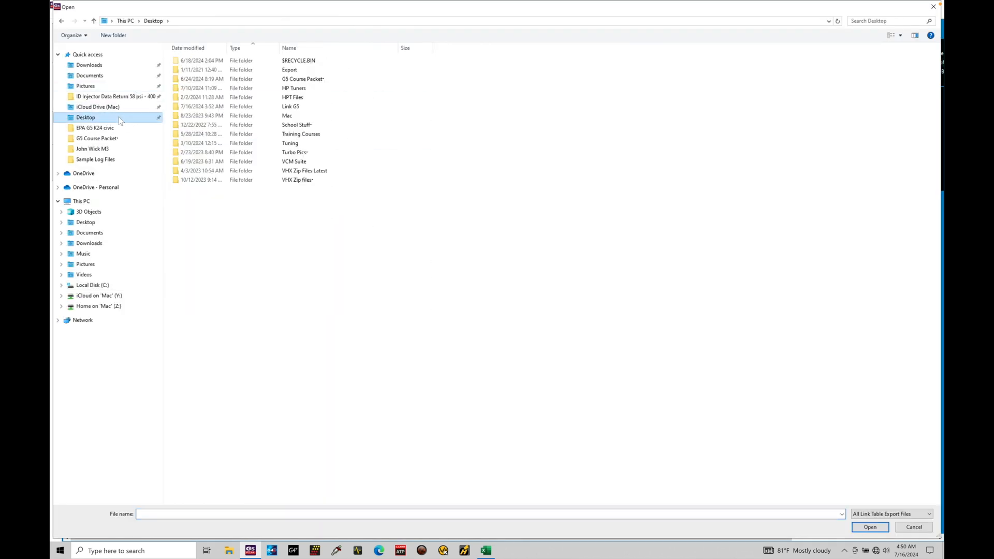
pyautogui.click(246, 81)
pyautogui.doubleClick(246, 80)
pyautogui.doubleClick(248, 60)
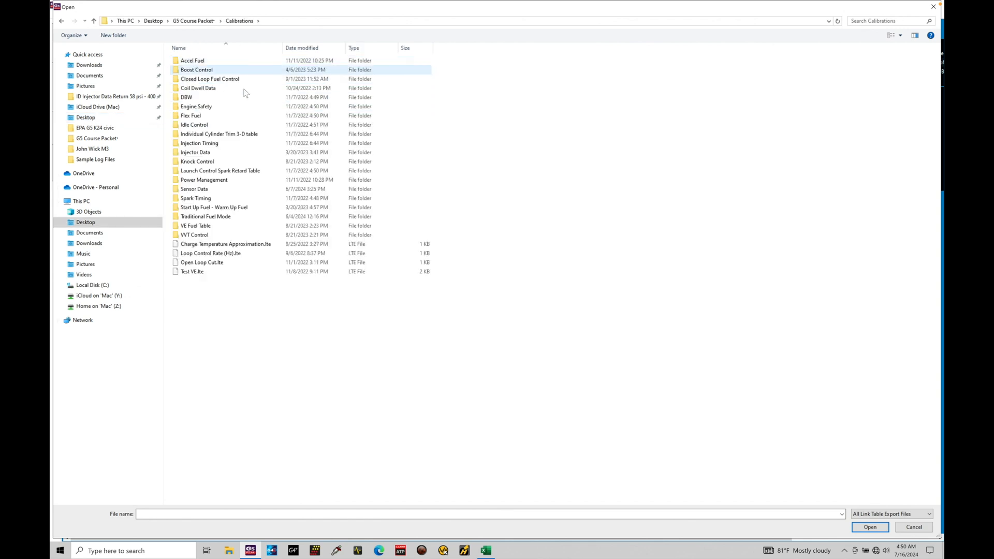
pyautogui.doubleClick(223, 216)
pyautogui.click(251, 65)
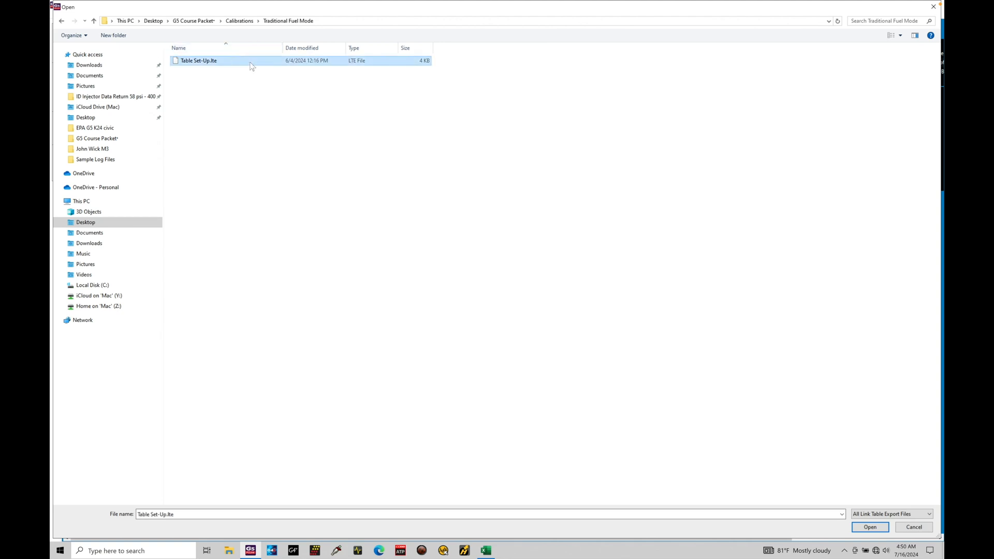
pyautogui.doubleClick(251, 64)
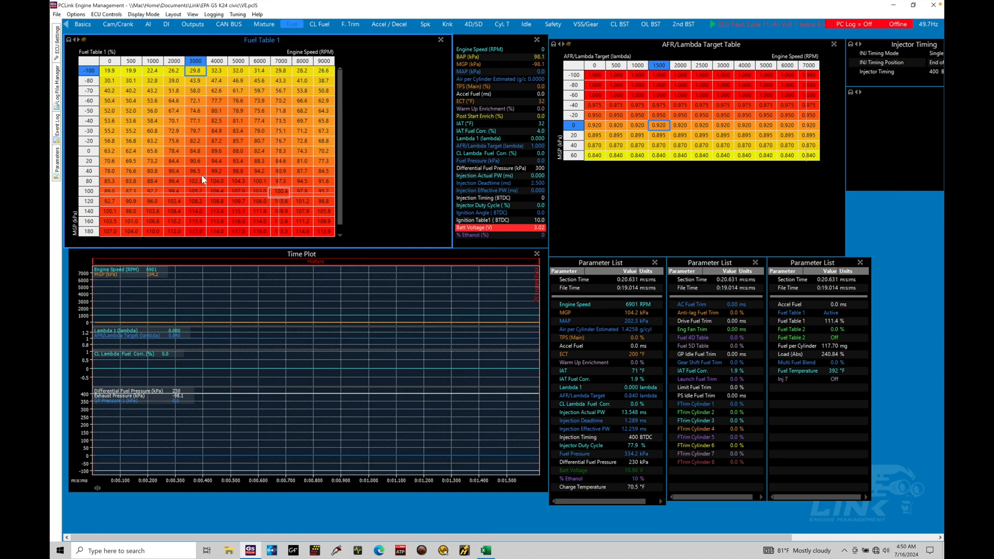
# Select all Fuel Table 1 cells from 0 to 9000 RPM, down to the 200 kPa row.
pyautogui.moveTo(112, 75); pyautogui.dragTo(318, 219)
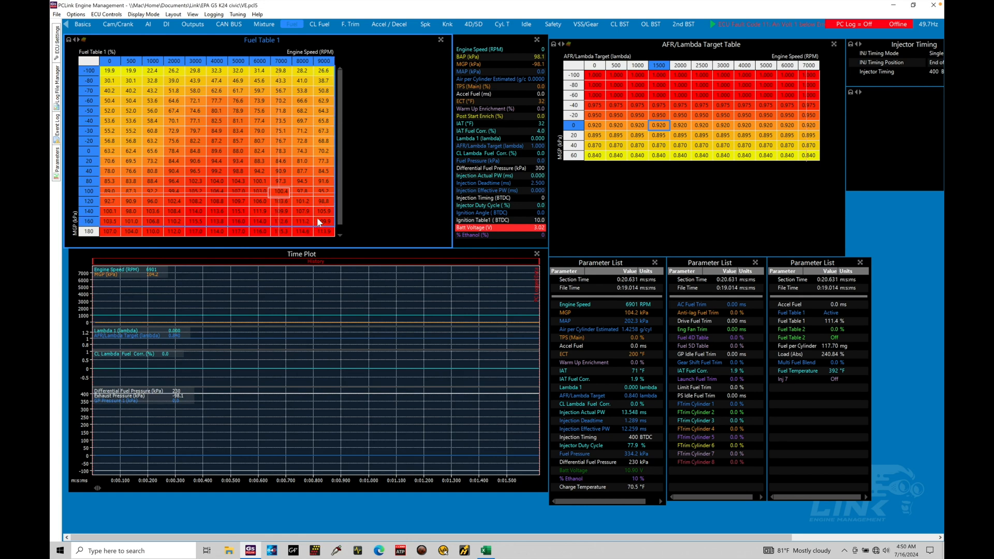
pyautogui.hotkey('shift', 'Down')
pyautogui.hotkey('shift', 'Down')
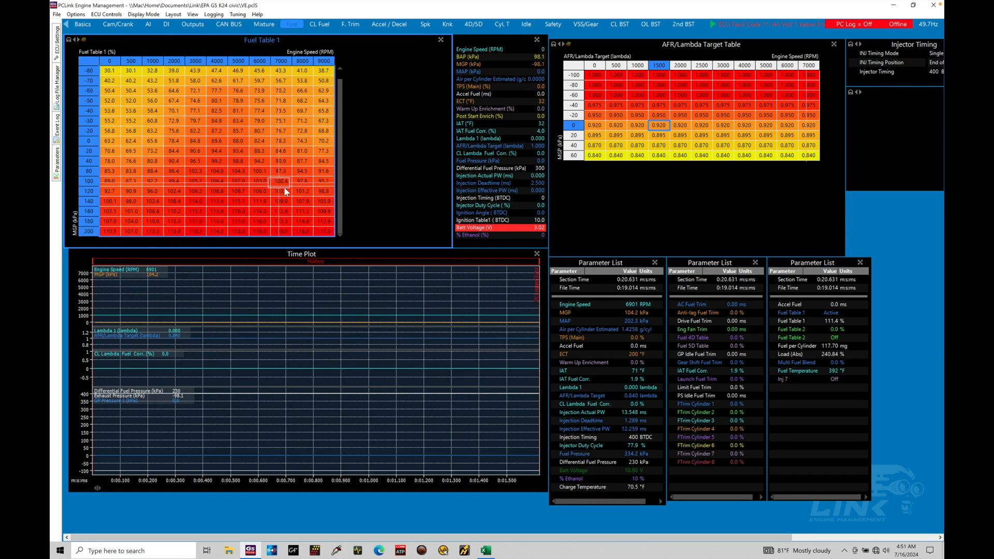
# Switch to the Excel calculator, highlight all Generic Fuel Table values in C10:M27, and clear the selection.
pyautogui.click(485, 550)
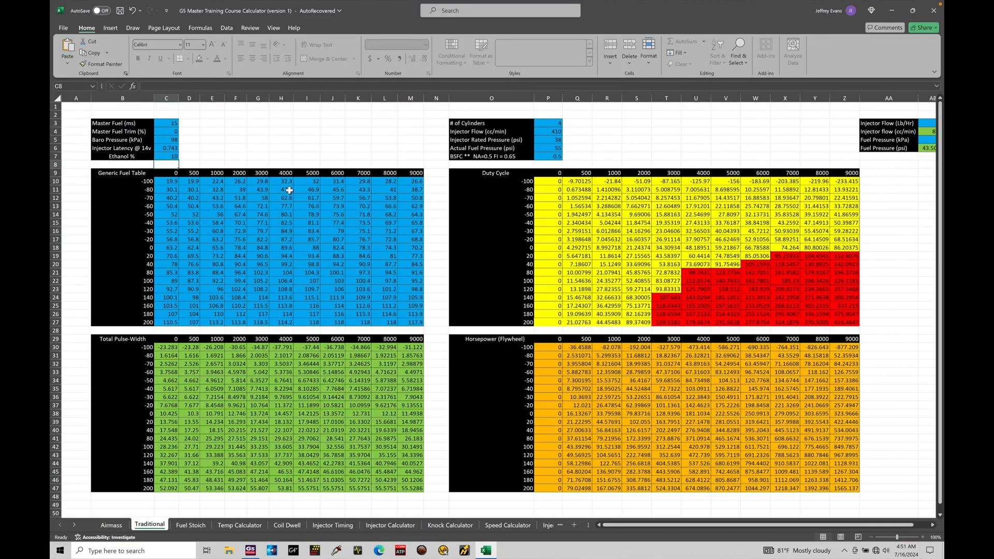
pyautogui.moveTo(166, 181); pyautogui.dragTo(411, 320)
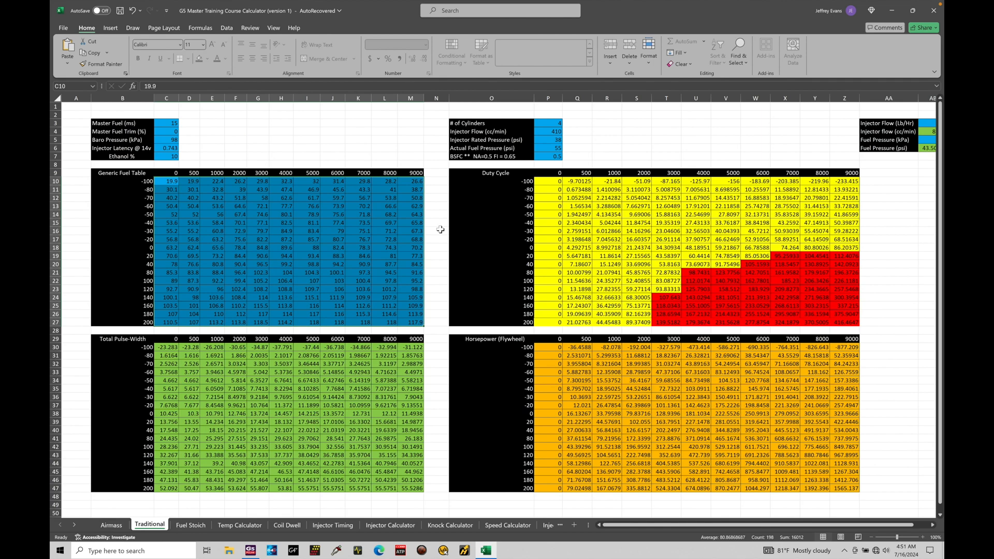
pyautogui.click(309, 137)
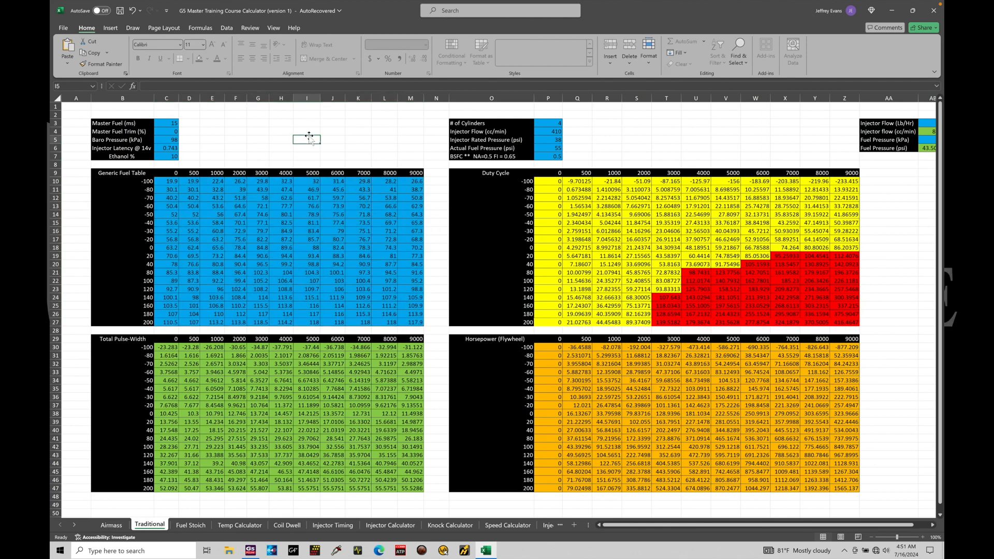